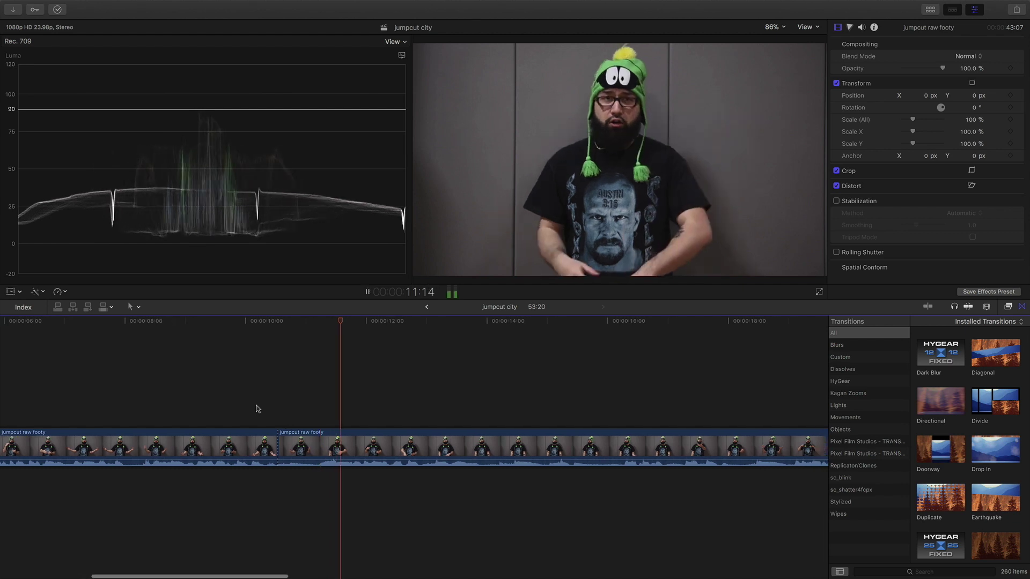
- Trim 16 frames from the start of the last clip at the 10:12 cut and play back the join
left_click_drag(194, 446, 234, 444)
key("space")
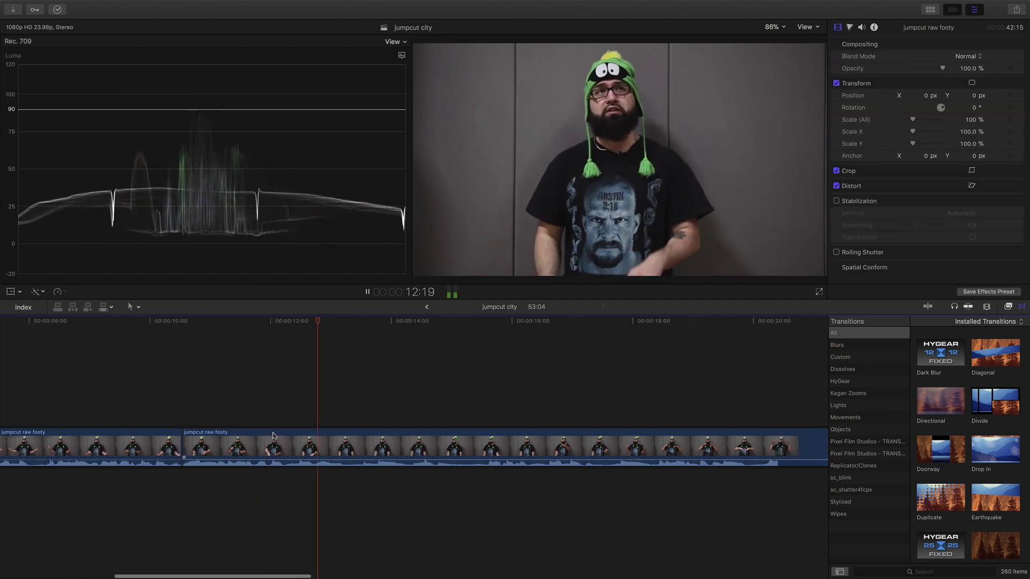
left_click(284, 402)
key("space")
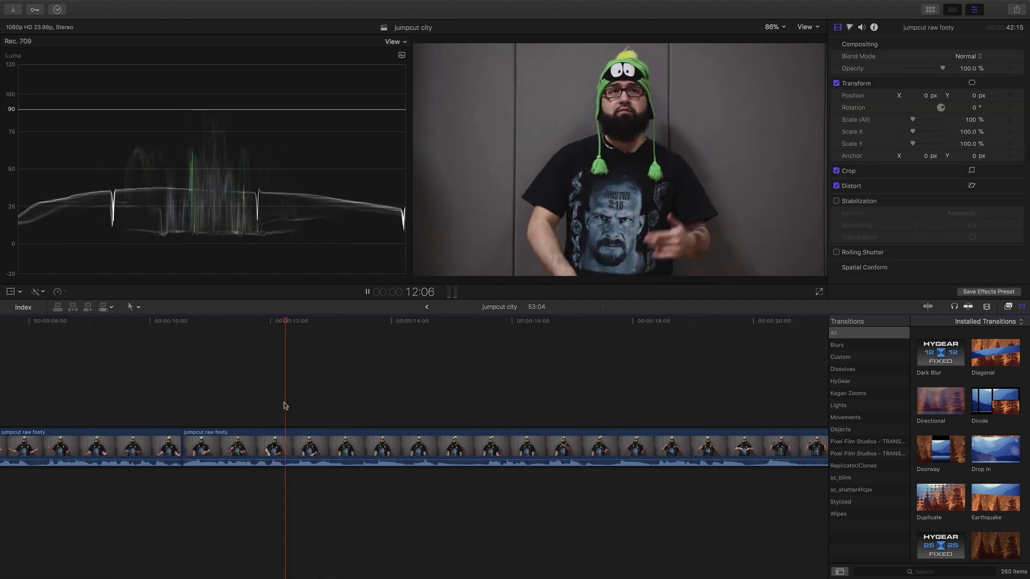
- Split the last clip at about 13:05 and trim 1:12 from the start of the remaining footage
key("space")
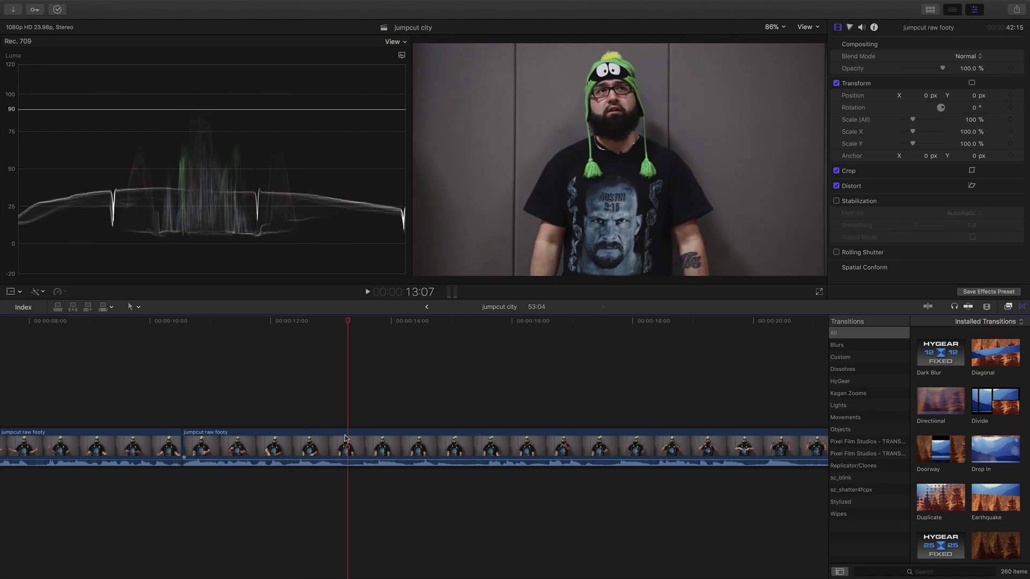
key("super+b")
key("space")
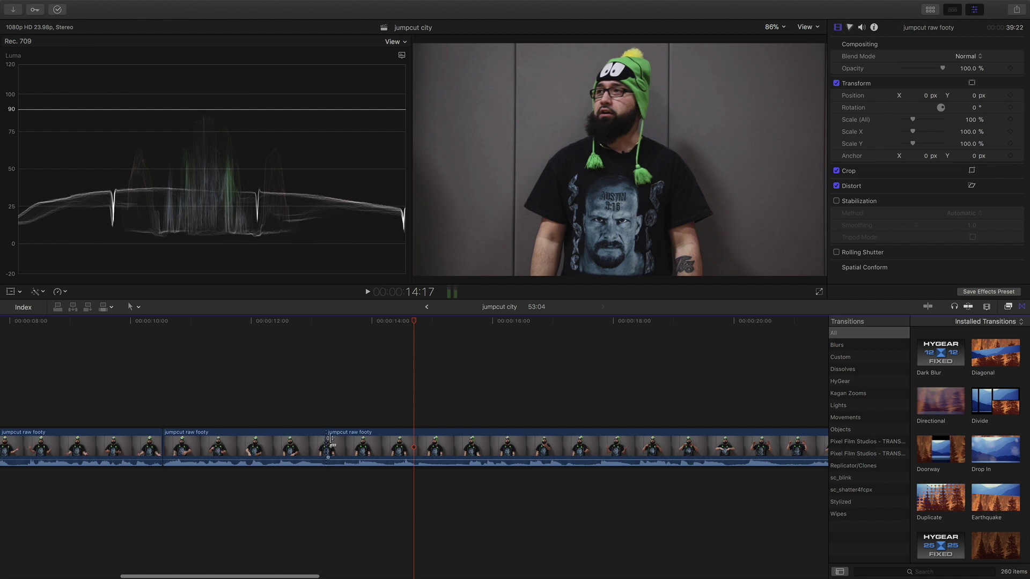
left_click_drag(336, 437, 421, 438)
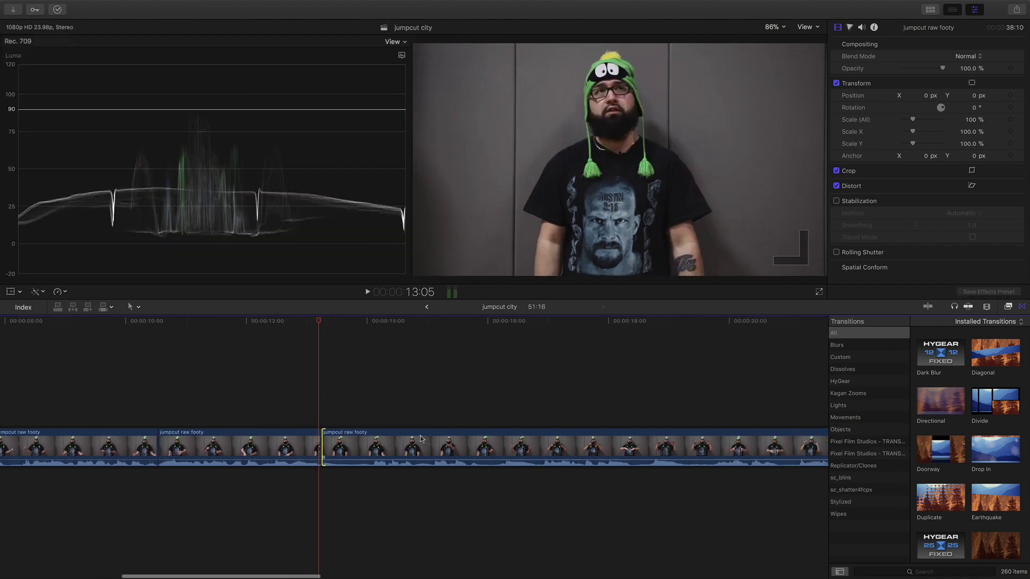
- Trim another 1:20 from the start of the last clip and play back the preceding clip
scroll(421, 438, "right", 5)
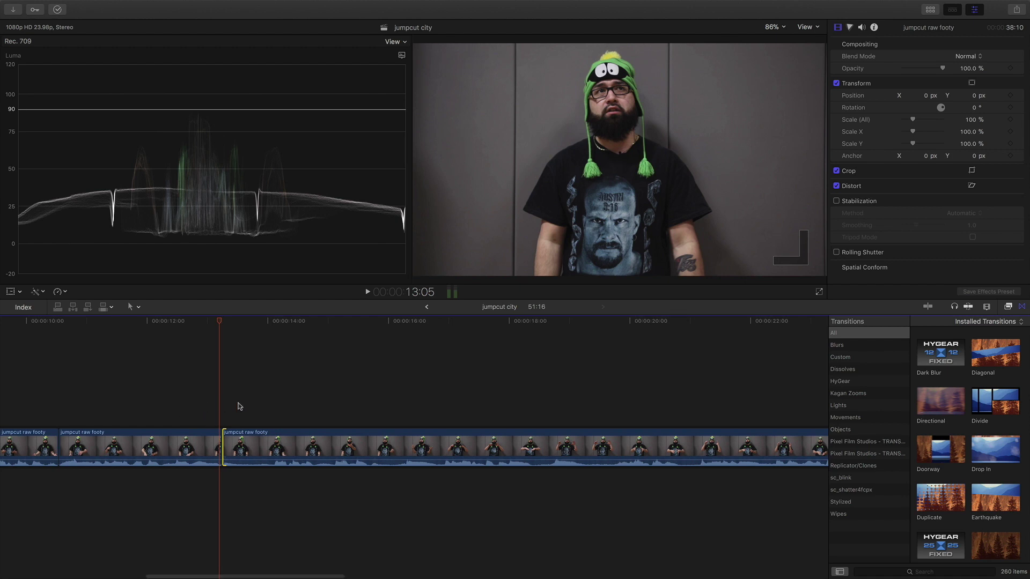
key("space")
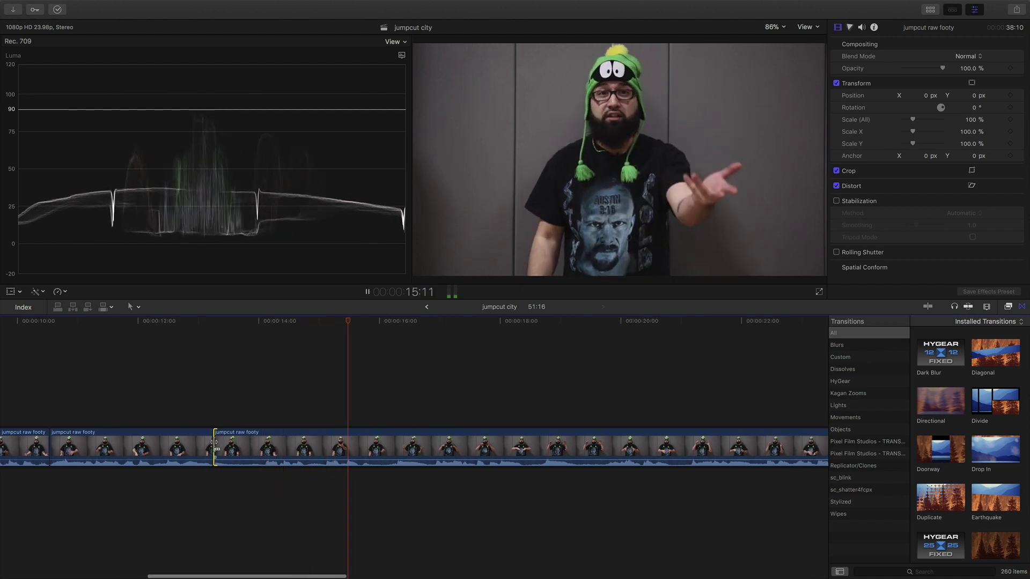
left_click_drag(217, 443, 326, 437)
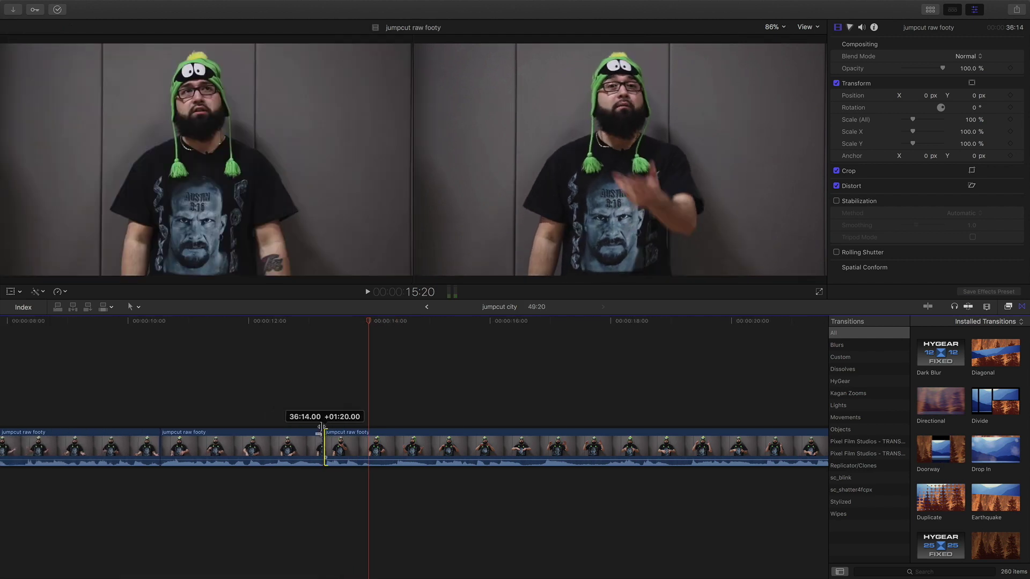
left_click(163, 390)
key("space")
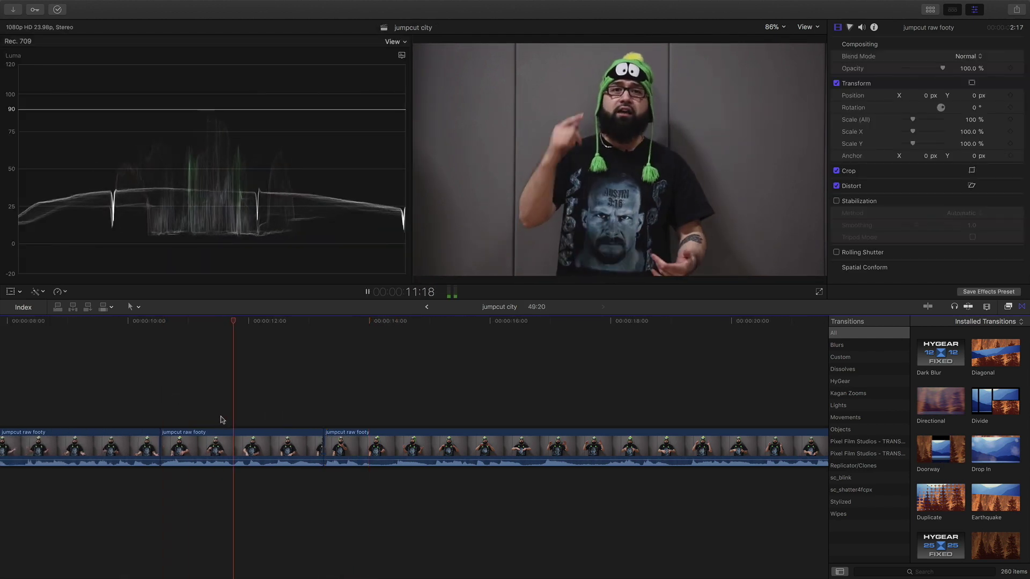
- Split the last clip at about 14:03 and trim the start of the remainder down to a 26:20 duration
scroll(223, 419, "right", 5)
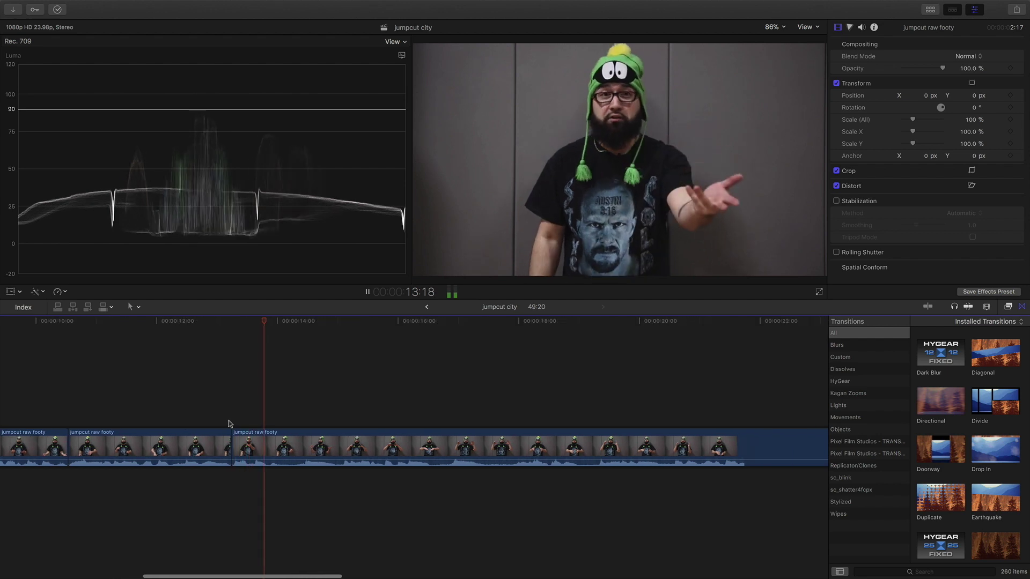
scroll(229, 423, "right", 3)
key("space")
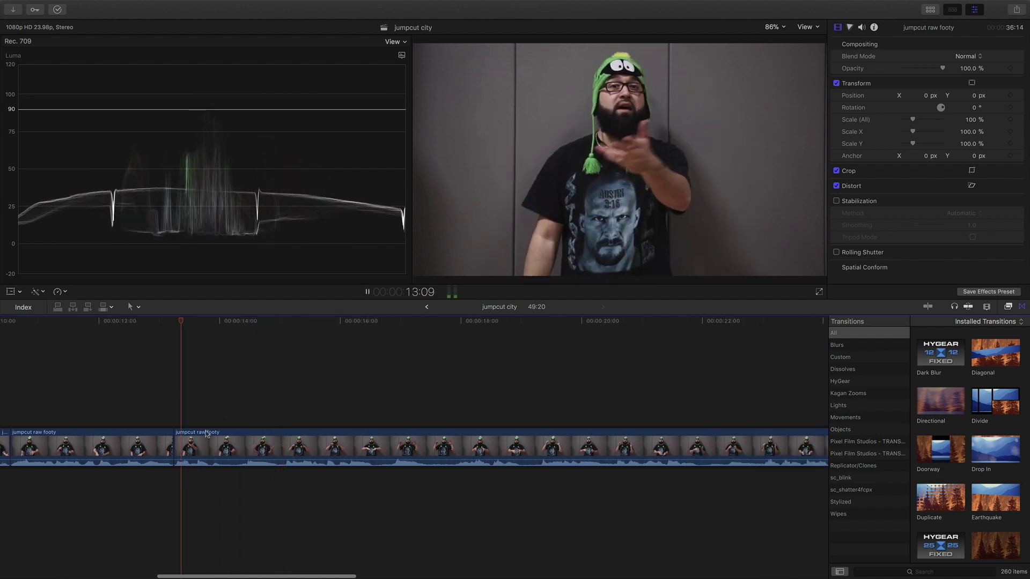
left_click_drag(227, 441, 230, 441)
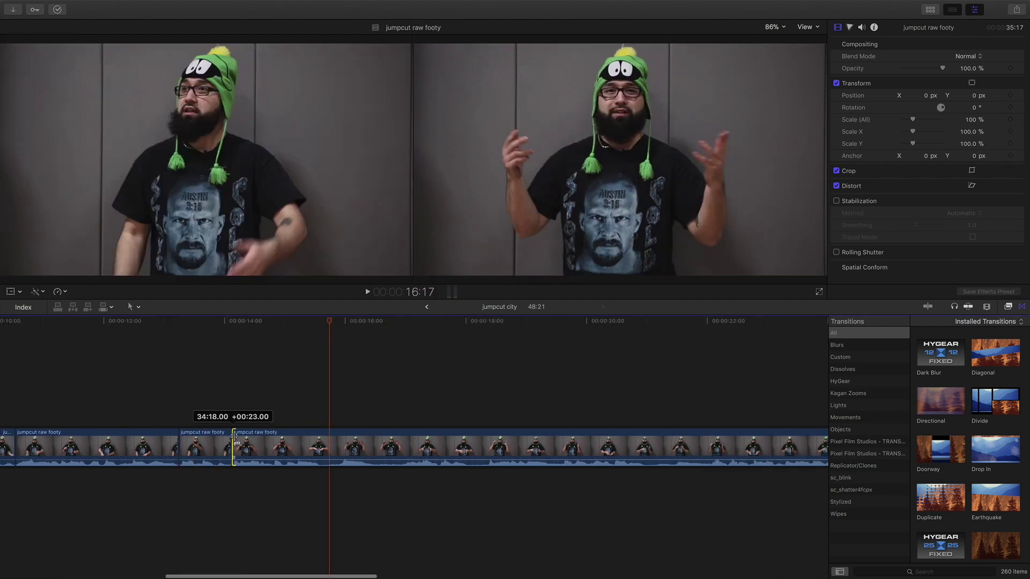
scroll(416, 440, "left", 5)
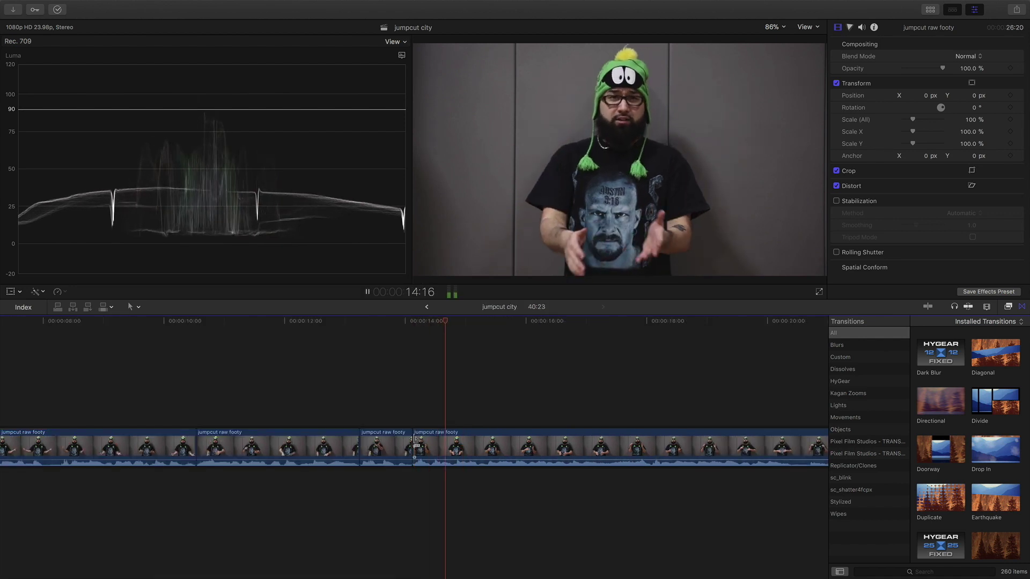
- Split the last clip at about 21:18 and delete the section between there and the cut at 14:04
scroll(415, 440, "right", 5)
scroll(413, 440, "right", 3)
key("space")
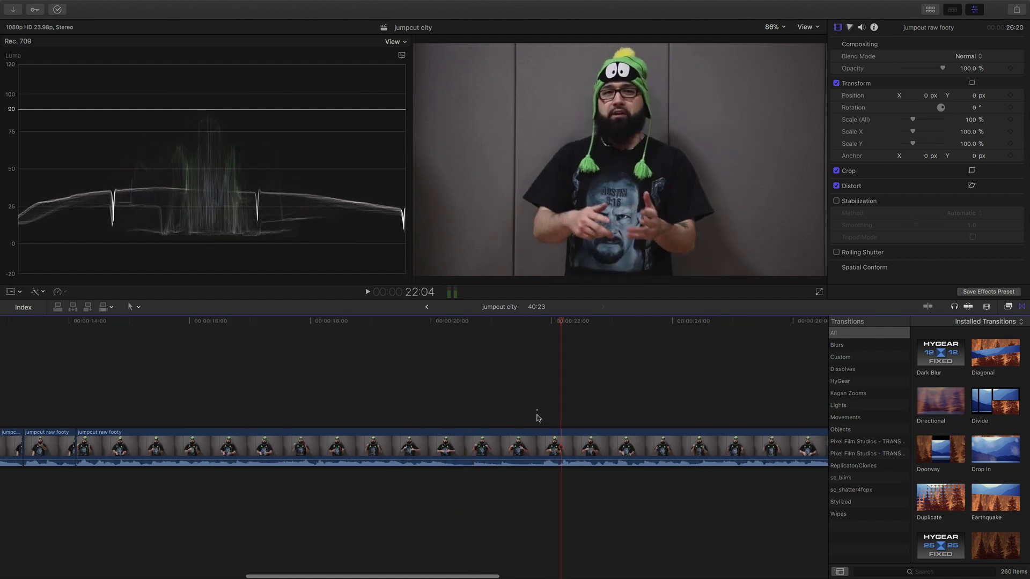
left_click(492, 441)
key("Delete")
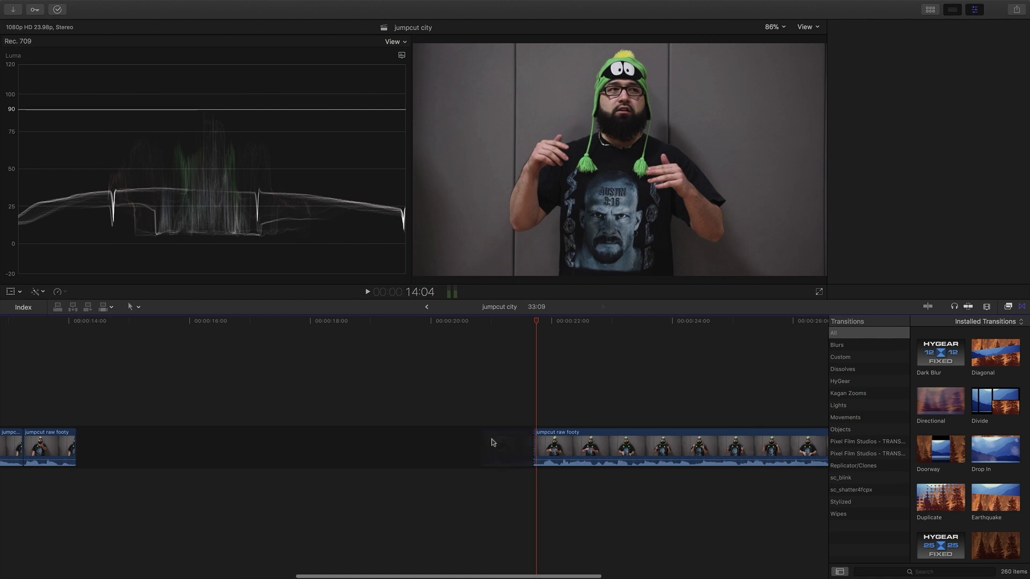
- Play back the join at about 14:04 and trim the start of the clip that follows it
key("a")
key("space")
left_click_drag(82, 442, 84, 442)
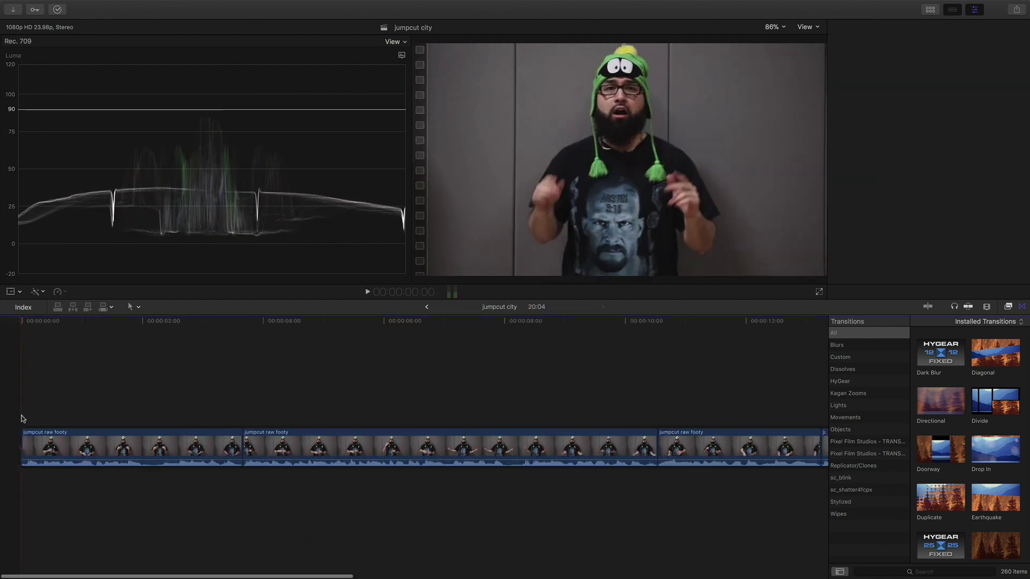
- Trim one frame from the start of the first clip and play back the cut between the first two clips
left_click_drag(22, 429, 23, 429)
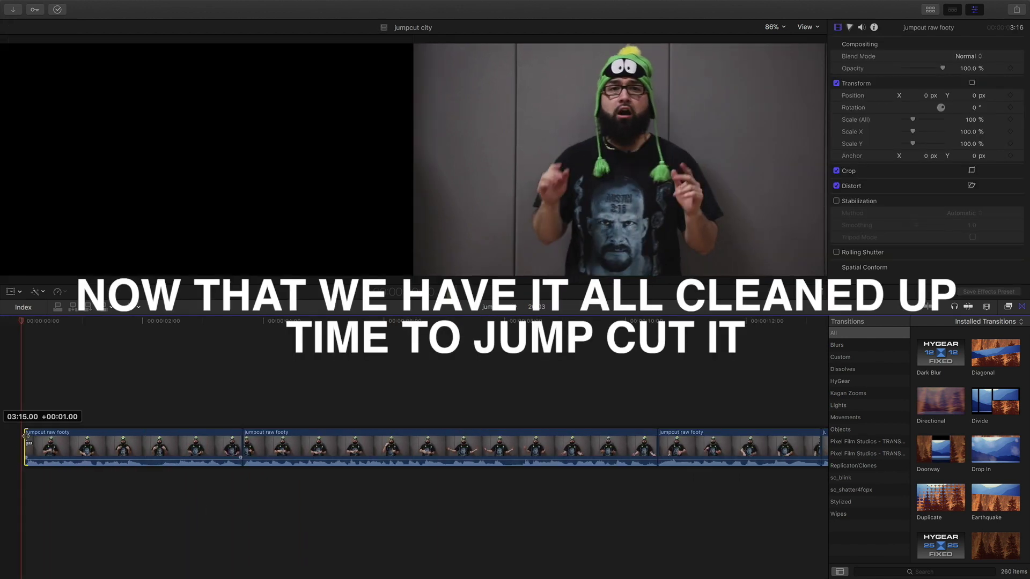
key("space")
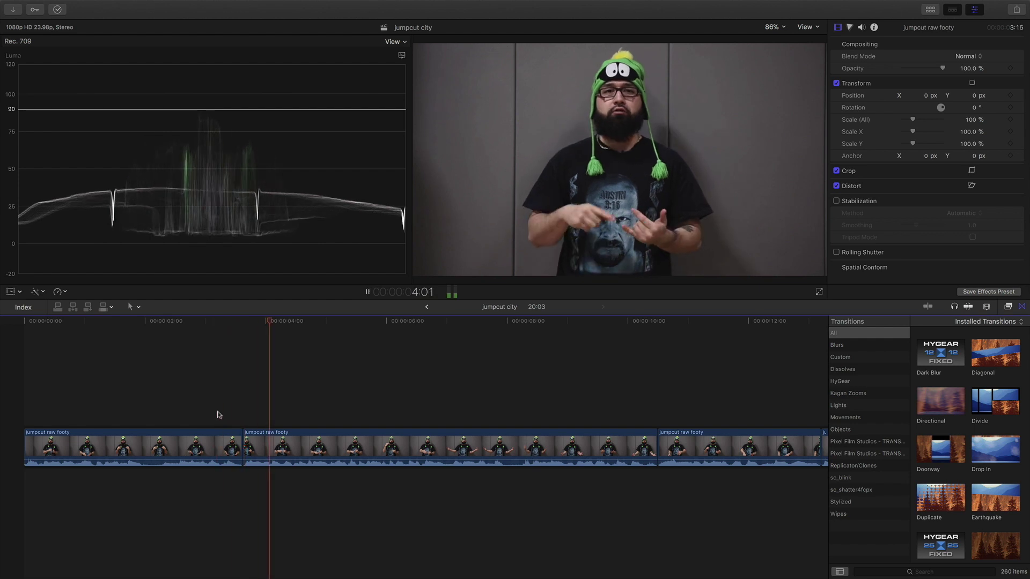
left_click(148, 387)
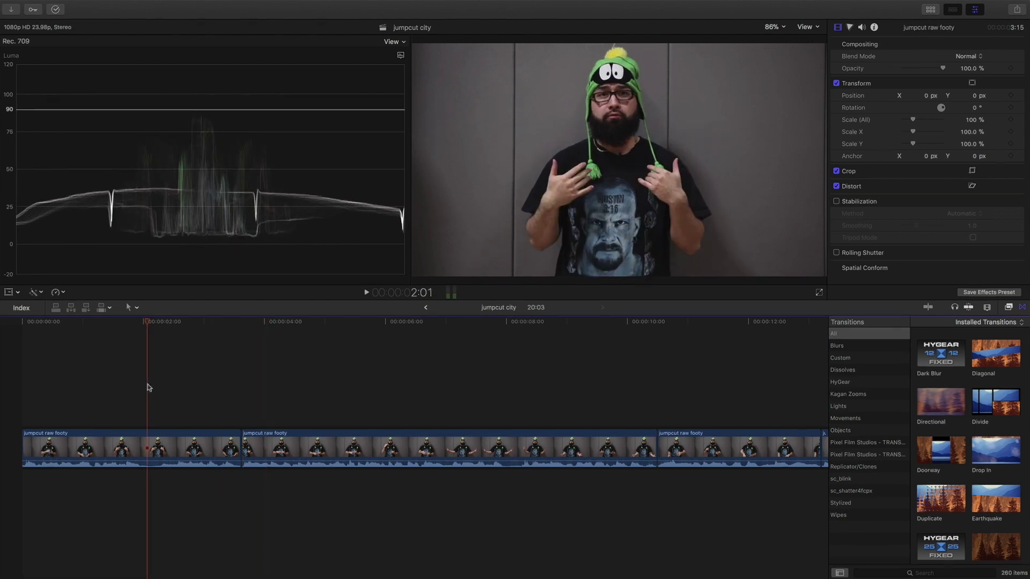
key("space")
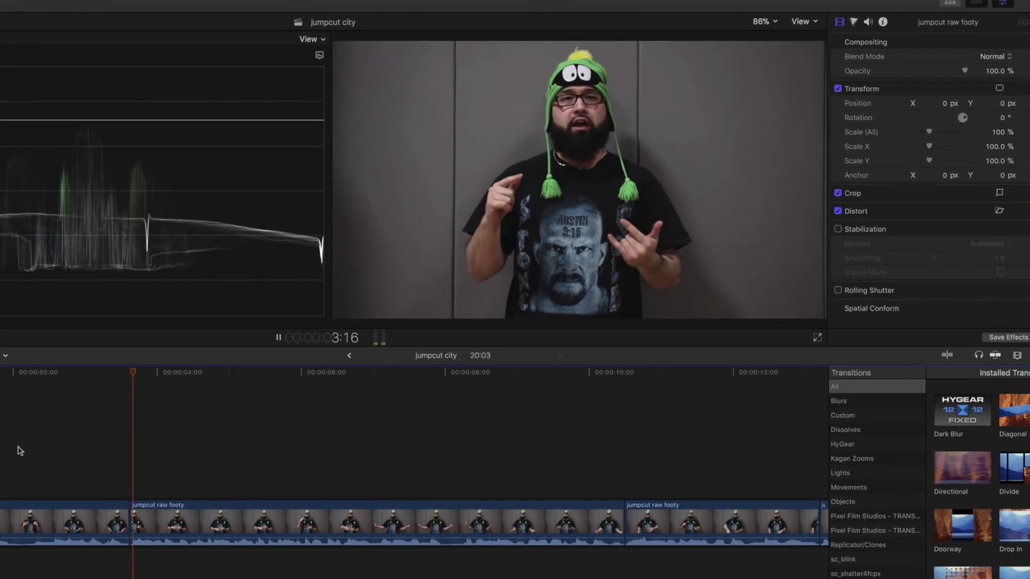
key("space")
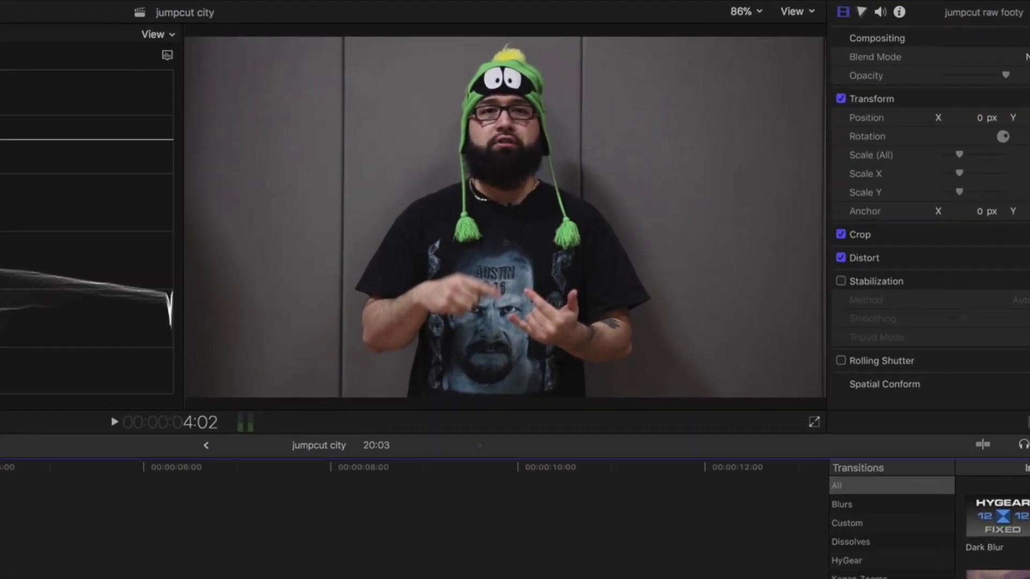
- Scale the second clip up uniformly to 121% for a closer framing
left_click(180, 439)
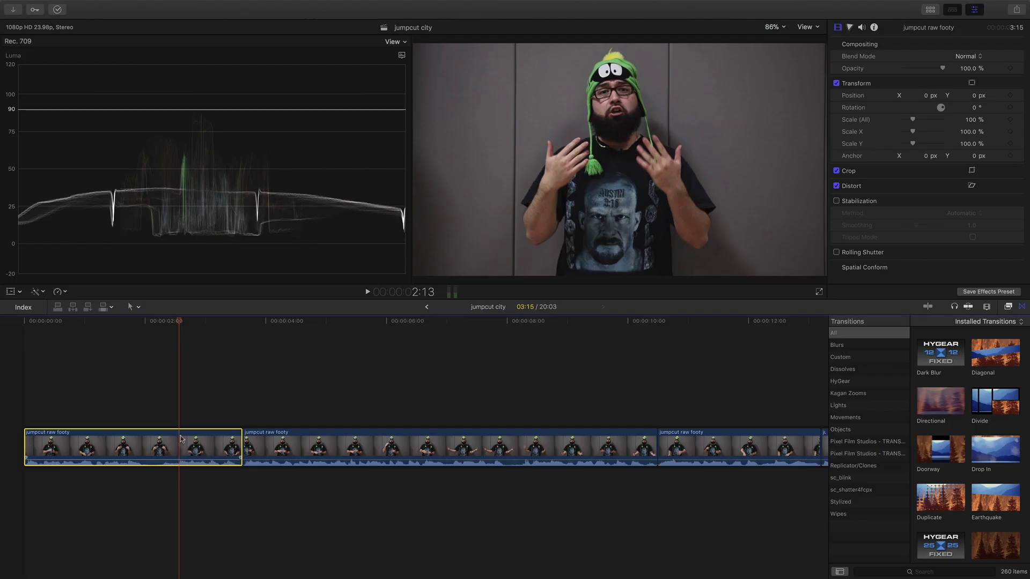
scroll(213, 418, "right", 1)
left_click(262, 438)
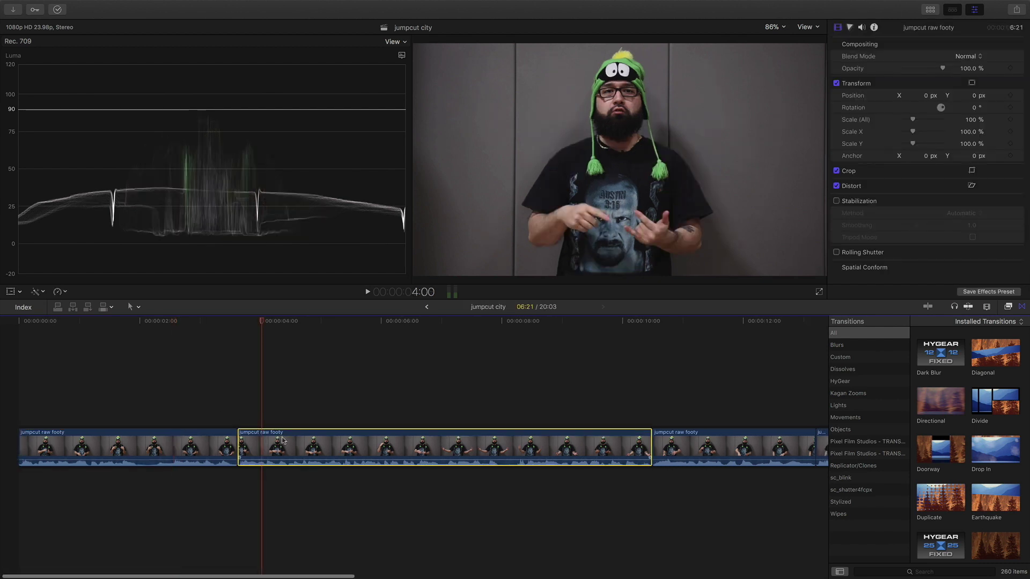
scroll(282, 440, "right", 2)
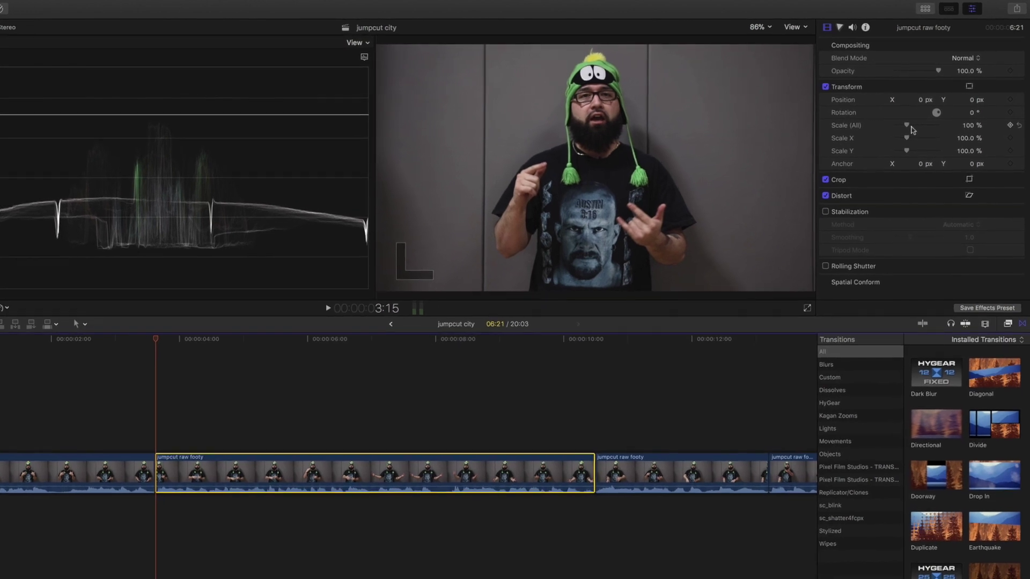
left_click_drag(906, 130, 891, 144)
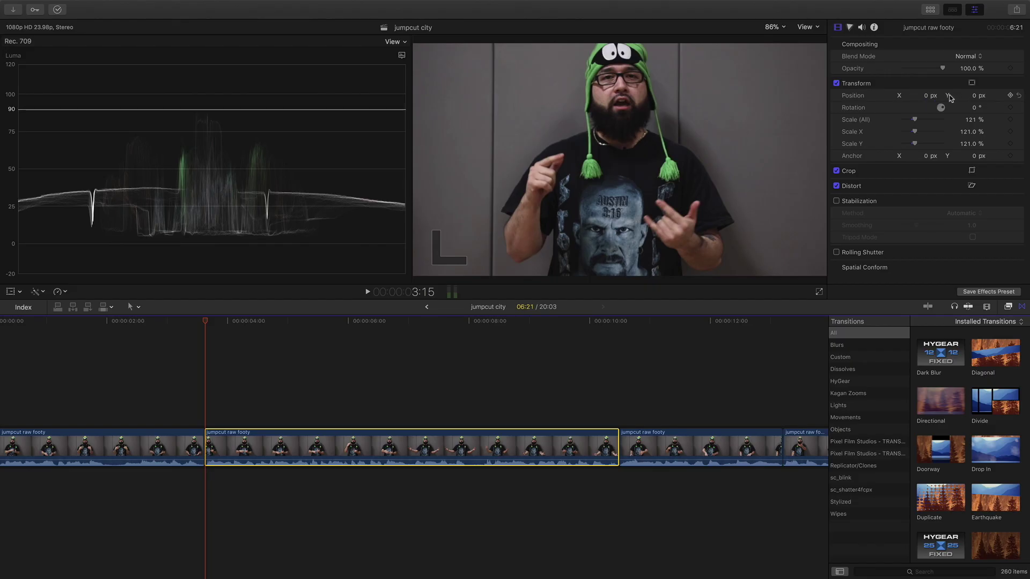
- Lower the second clip's framing by setting its vertical position to -115 px
type("9")
key("Return")
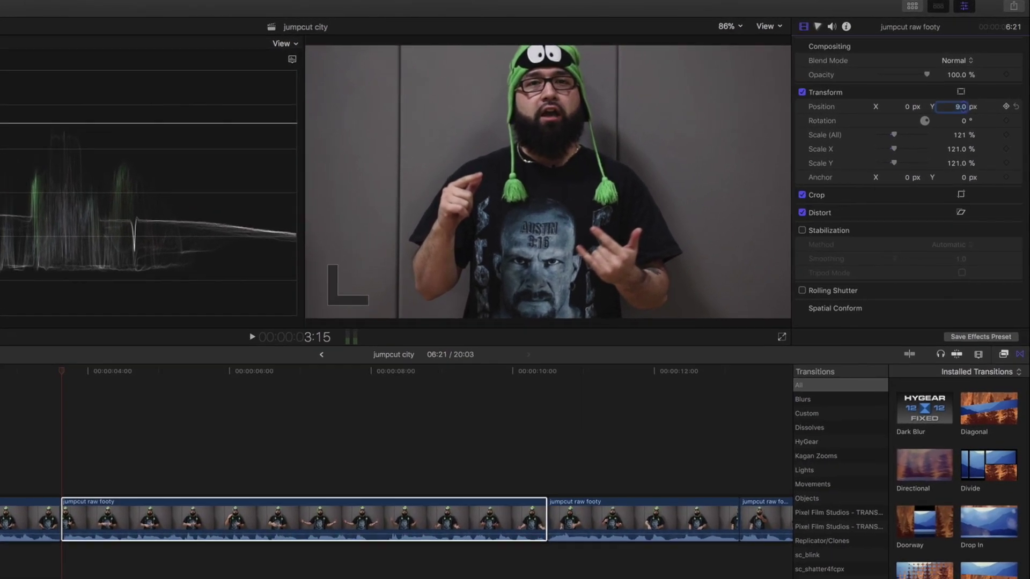
type("22")
key("Return")
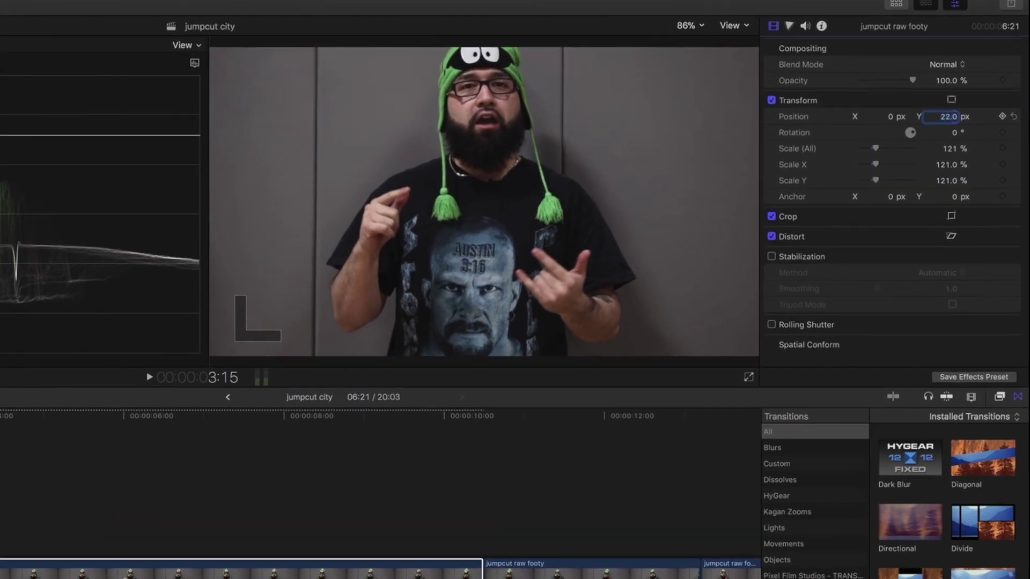
type("4")
key("Return")
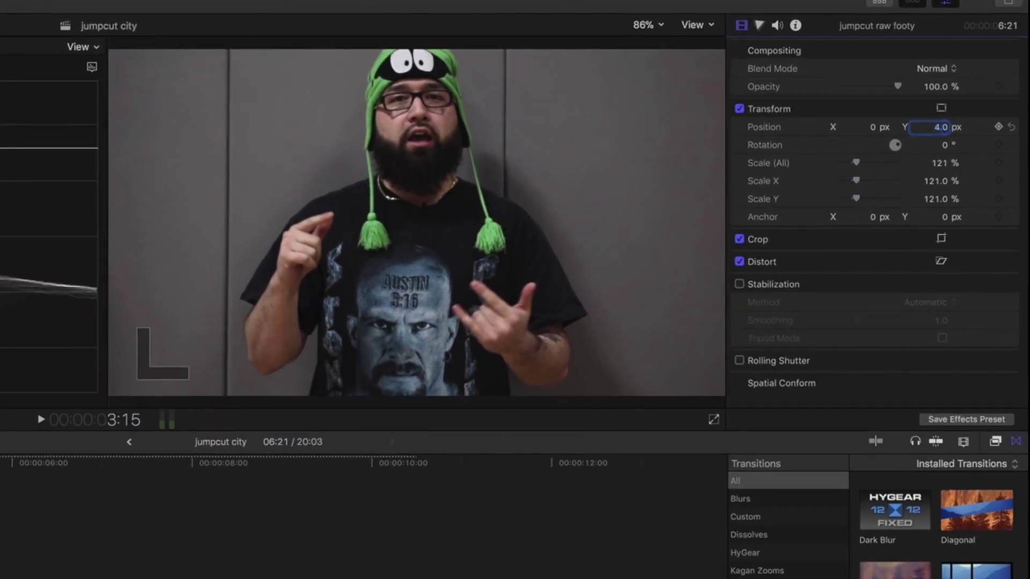
type("-42")
key("Return")
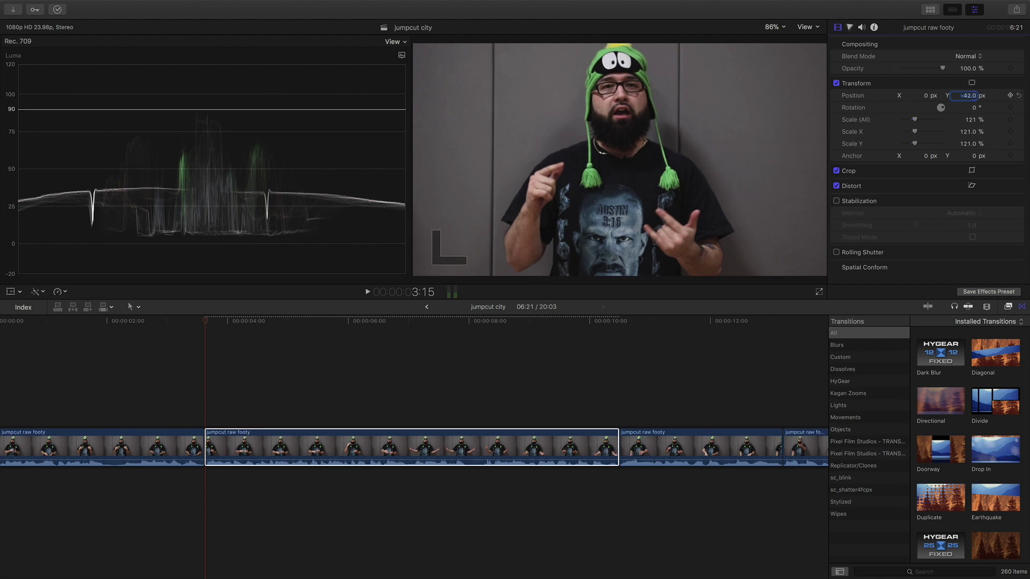
type("-87")
key("Return")
type("-98")
key("Return")
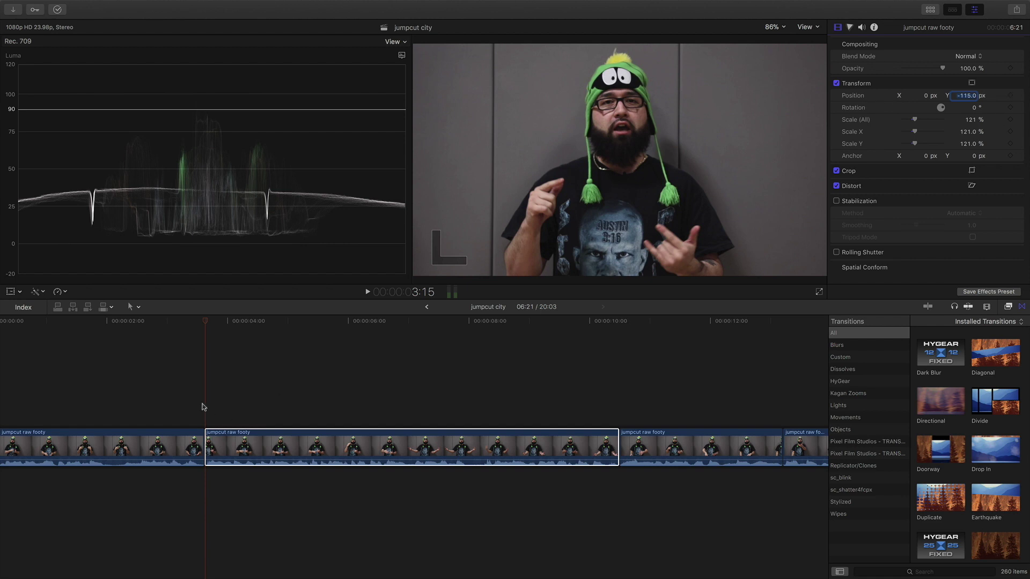
- Play back the enlarged second clip through the 10:12 cut and trim one frame from the third clip's start
left_click(182, 380)
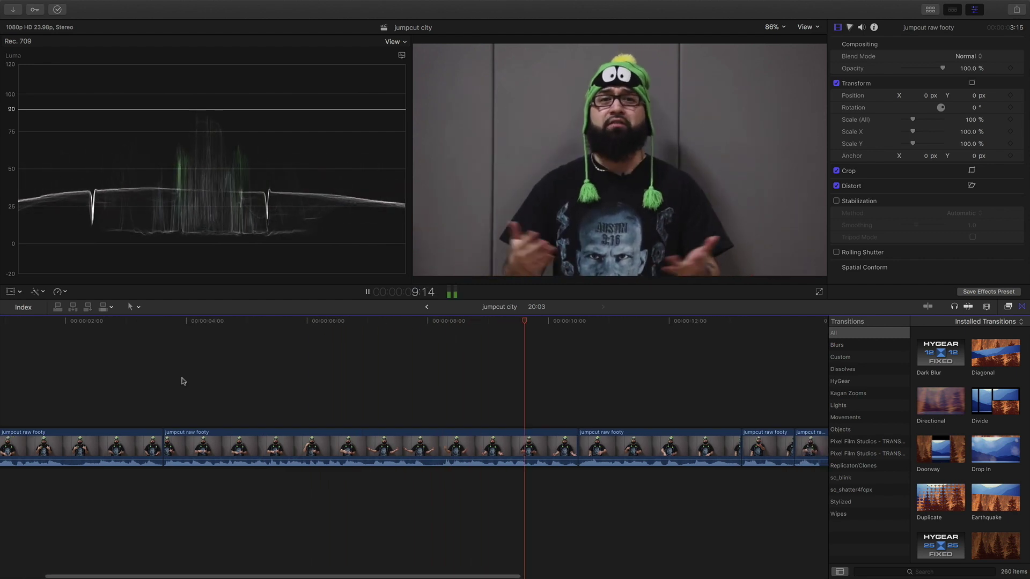
key("space")
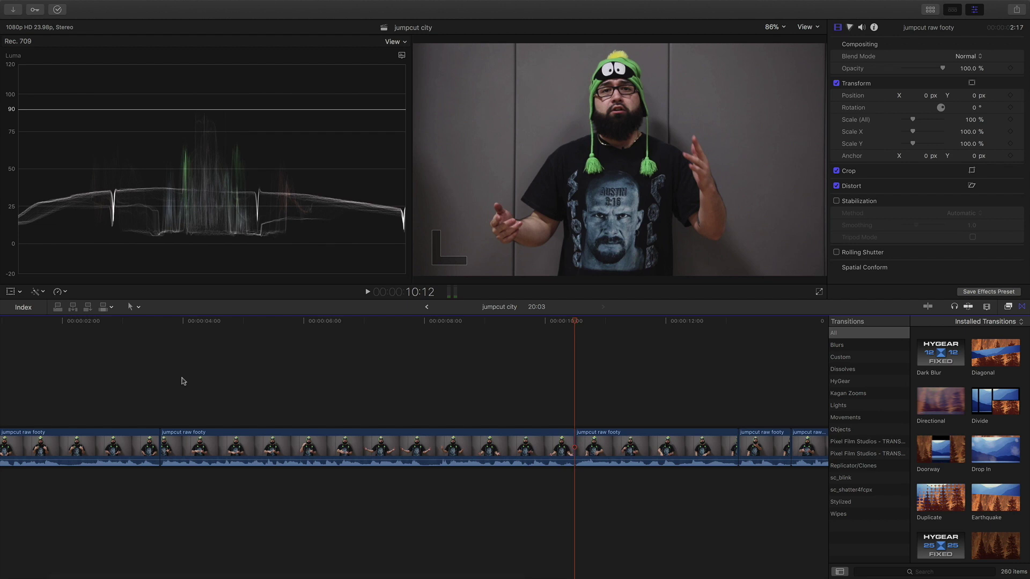
key("space")
key("super+equal")
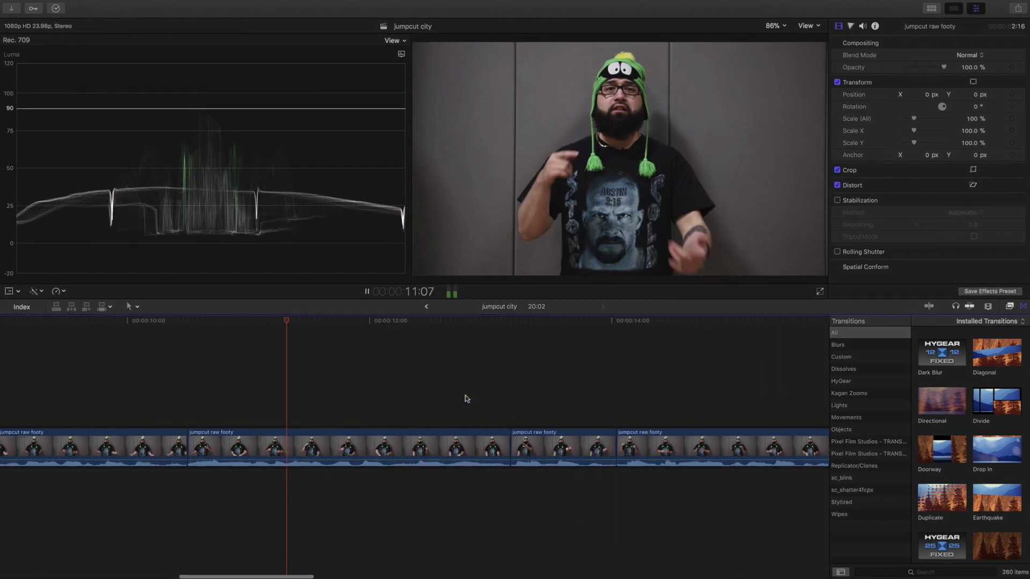
- Step through the frames around the 13:04 cut and trim one frame from the fourth clip's start
key("space")
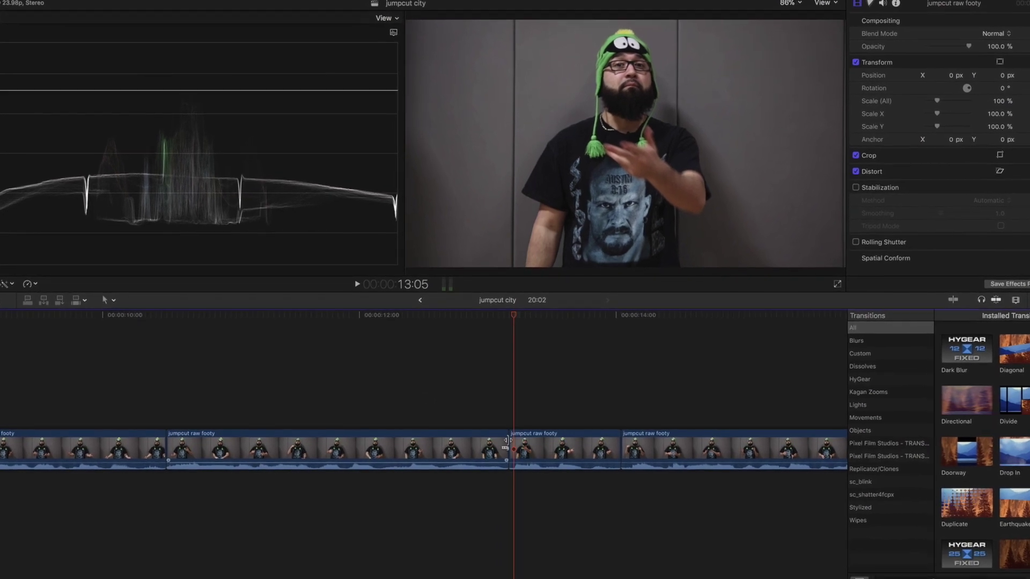
key("super+equal")
key("Left")
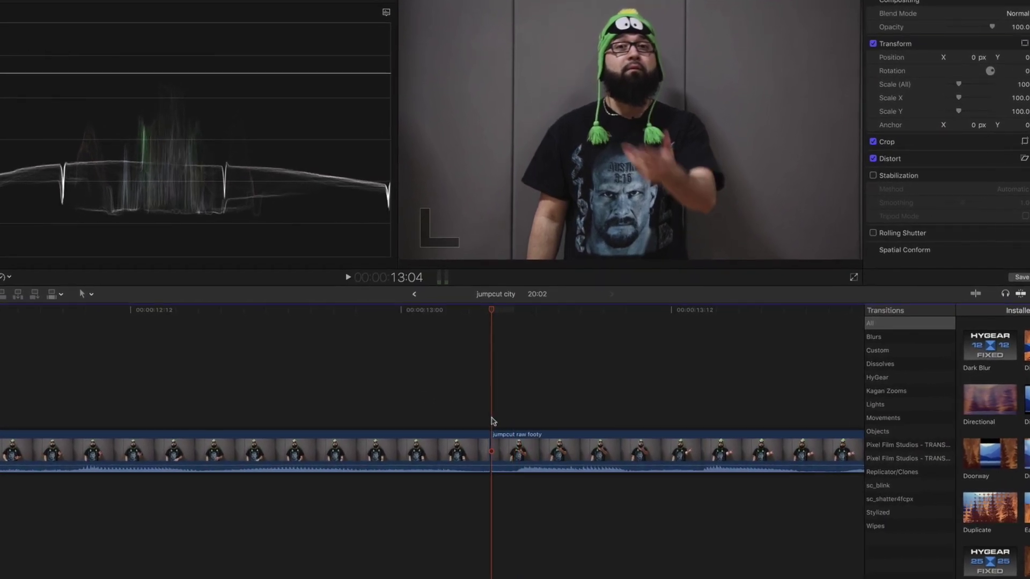
key("Right")
key("Right")
key("Right")
key("Right")
key("Right")
key("Right")
left_click(490, 435)
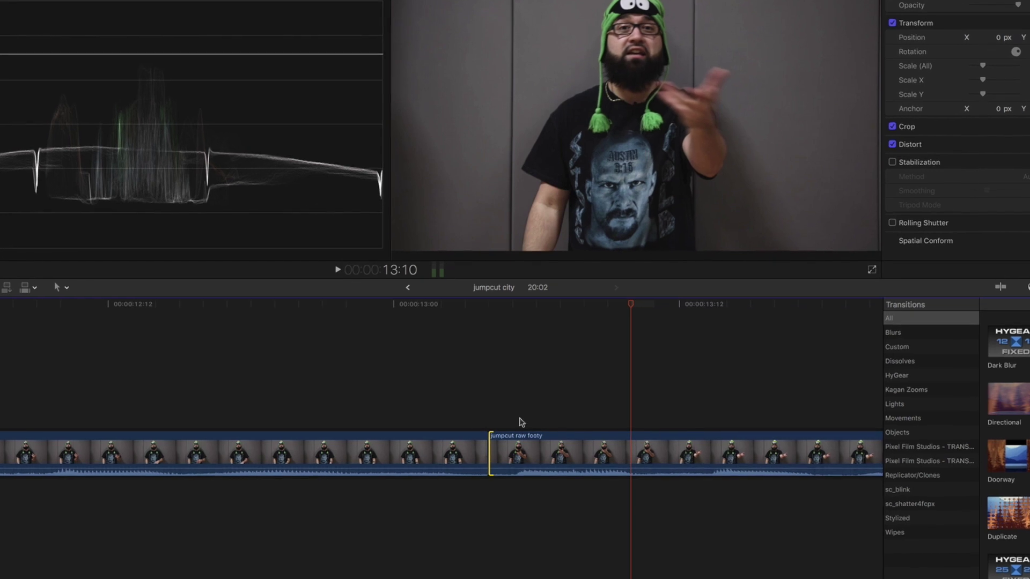
left_click(520, 426)
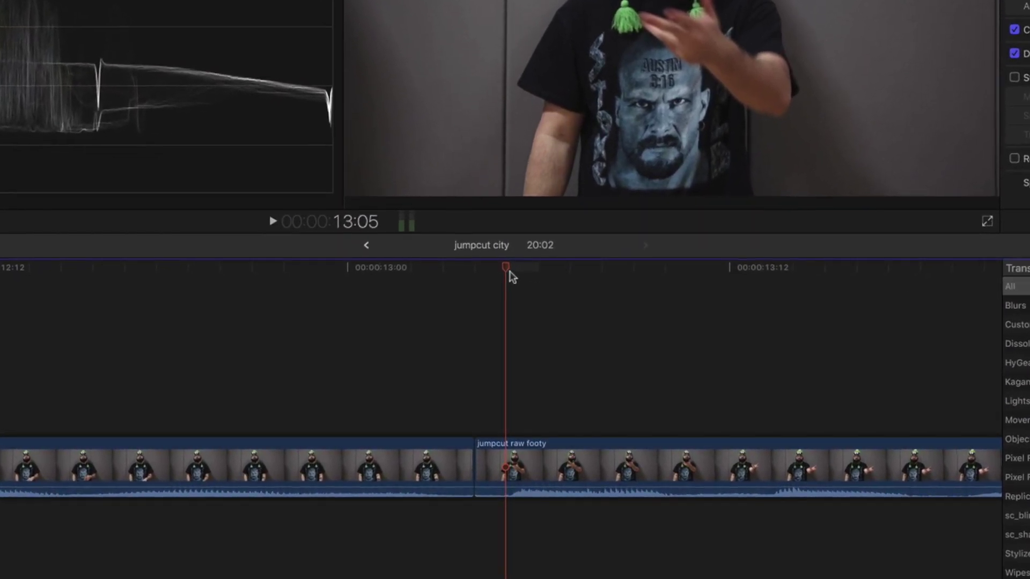
left_click_drag(474, 464, 505, 464)
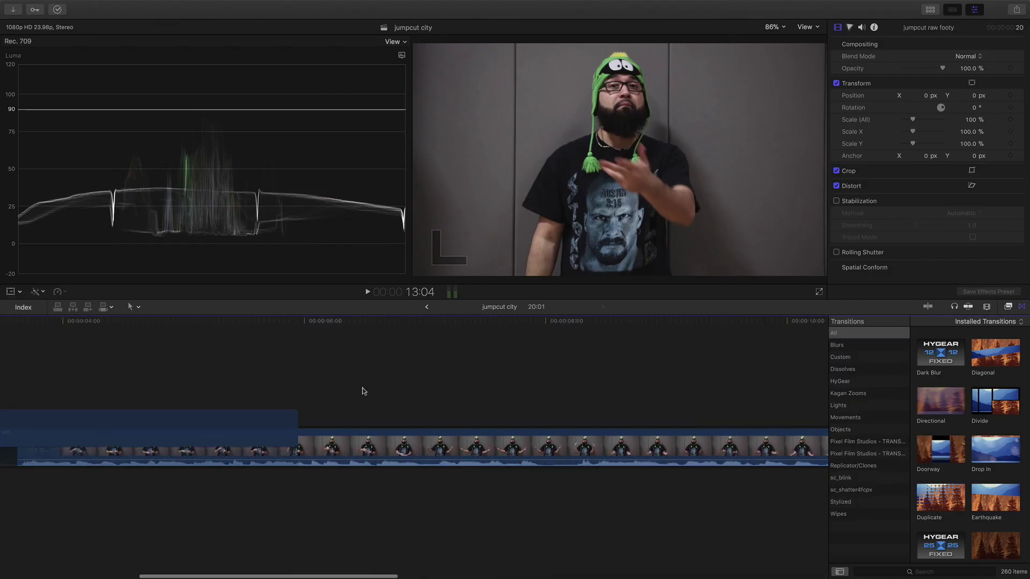
- Copy the enlarged second clip as the source for its transform attributes
scroll(363, 391, "left", 5)
scroll(297, 385, "right", 7)
left_click(384, 439)
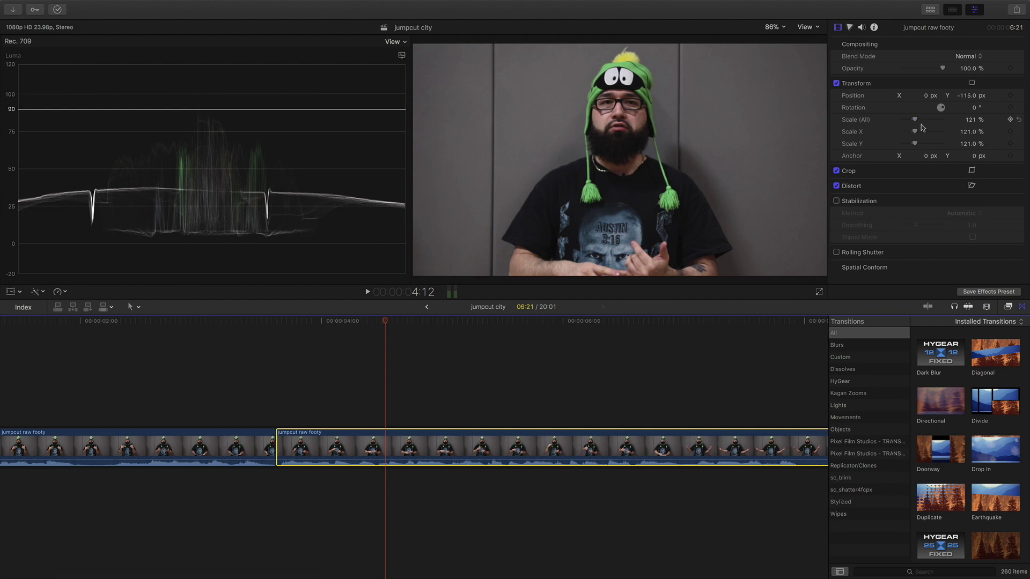
mouse_move(176, 3)
left_click(107, 5)
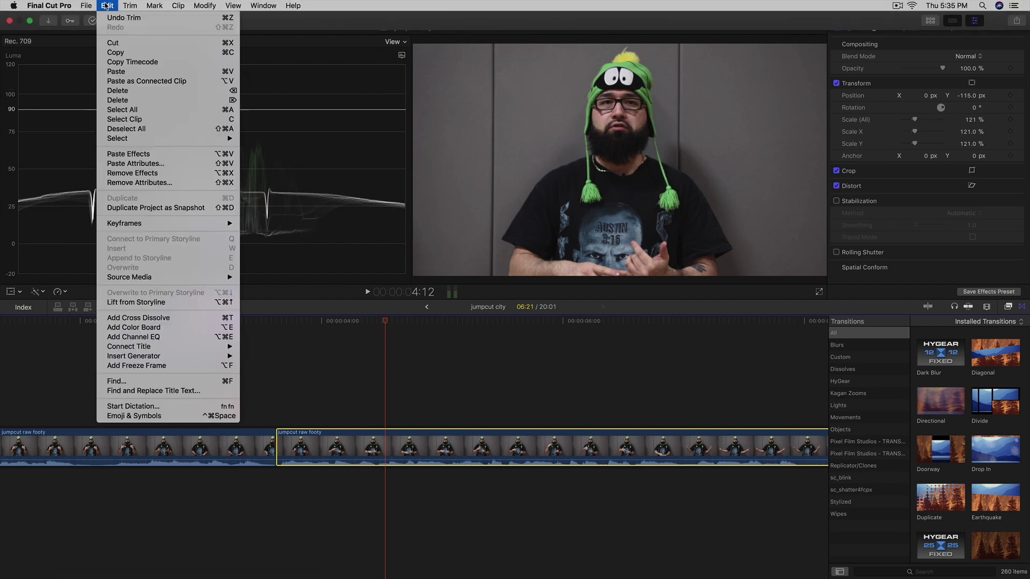
- Play back the cuts at both ends of the third clip to check the framing changes
scroll(423, 378, "right", 6)
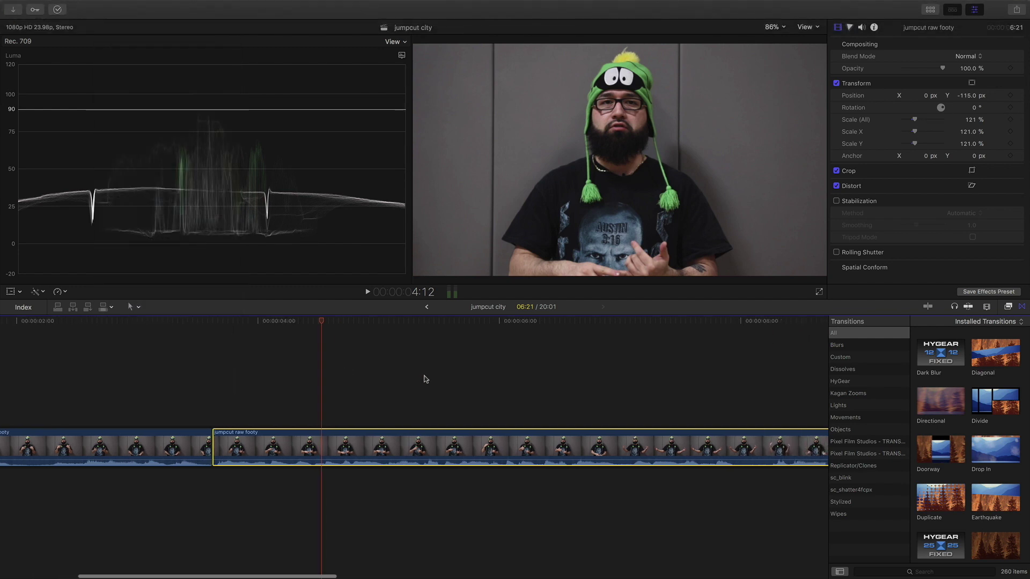
scroll(425, 379, "right", 7)
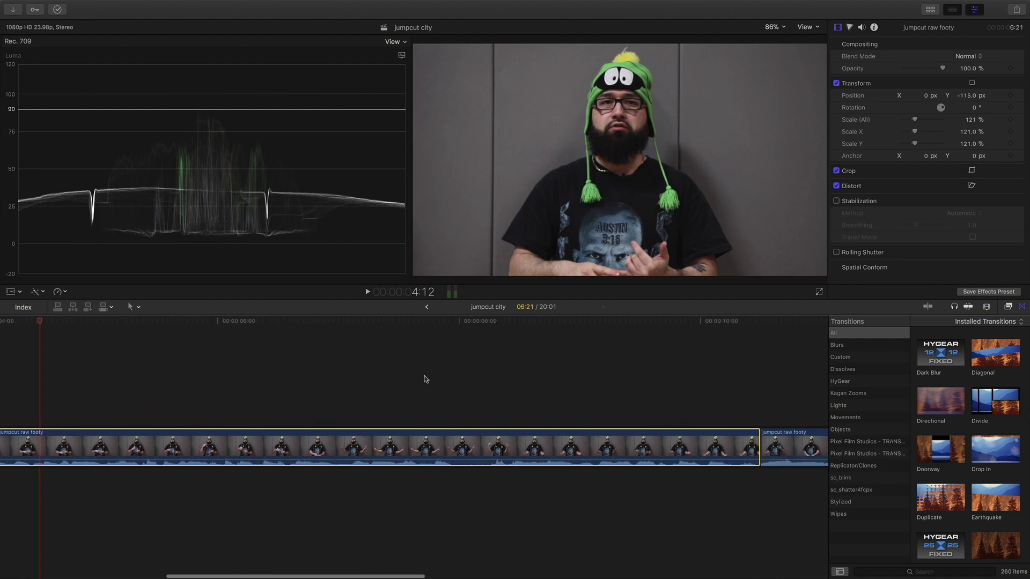
key("super+minus")
scroll(339, 377, "right", 3)
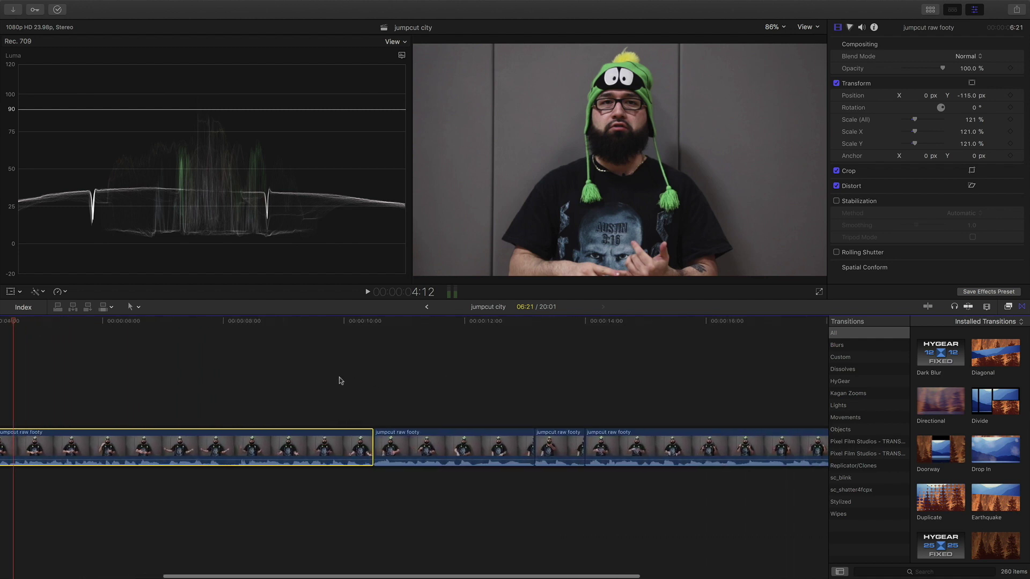
left_click(338, 391)
key("space")
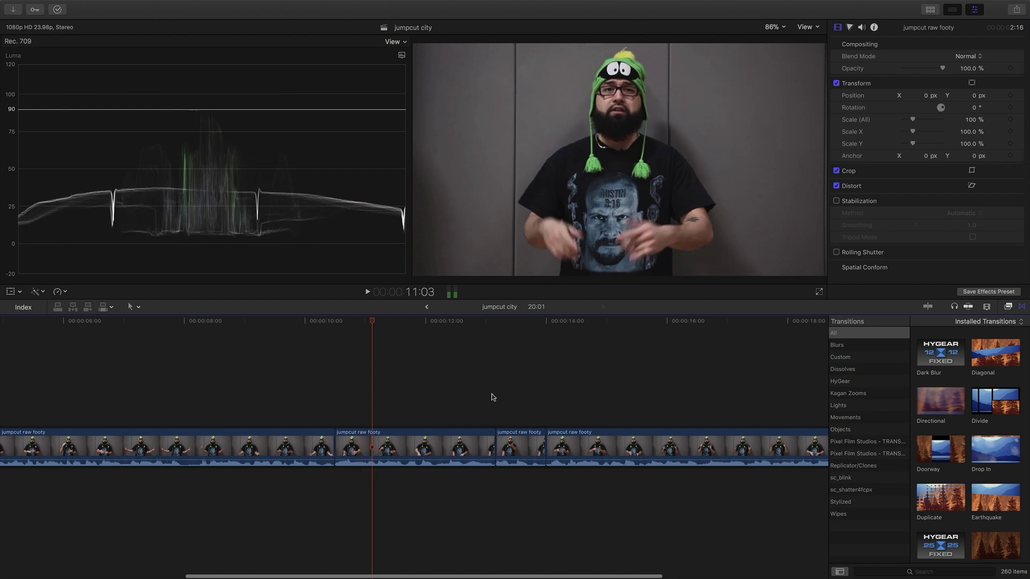
left_click(490, 391)
key("space")
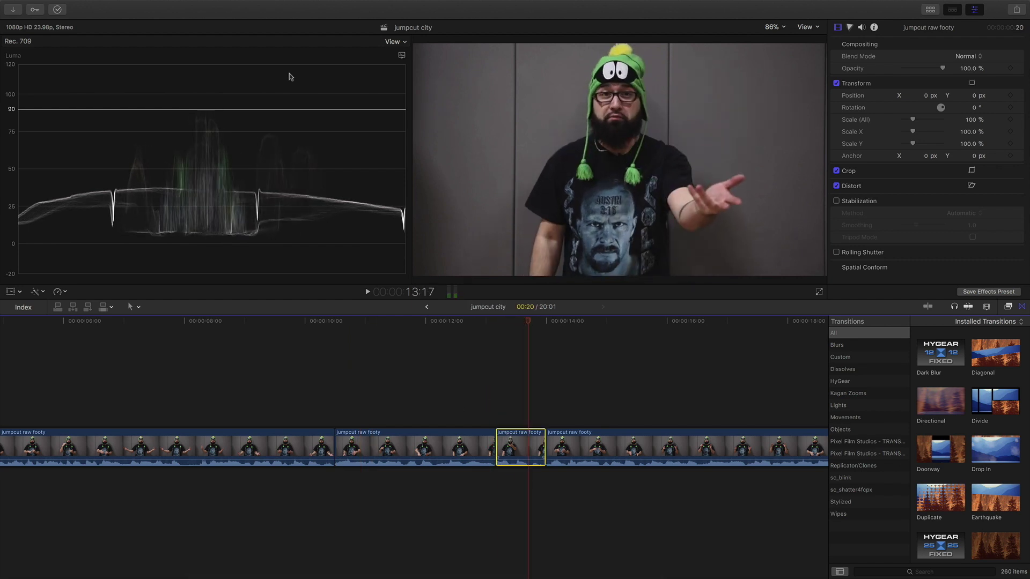
- Paste the second clip's Position and Scale attributes onto the short fourth clip, with keyframe timing set to Stretch to Fit
mouse_move(29, 4)
left_click(106, 6)
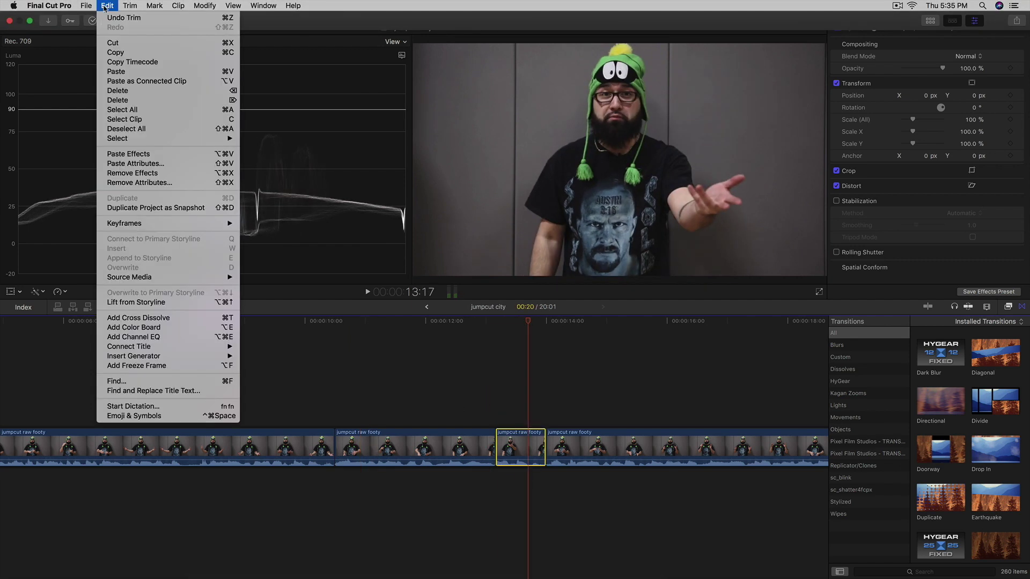
left_click(137, 165)
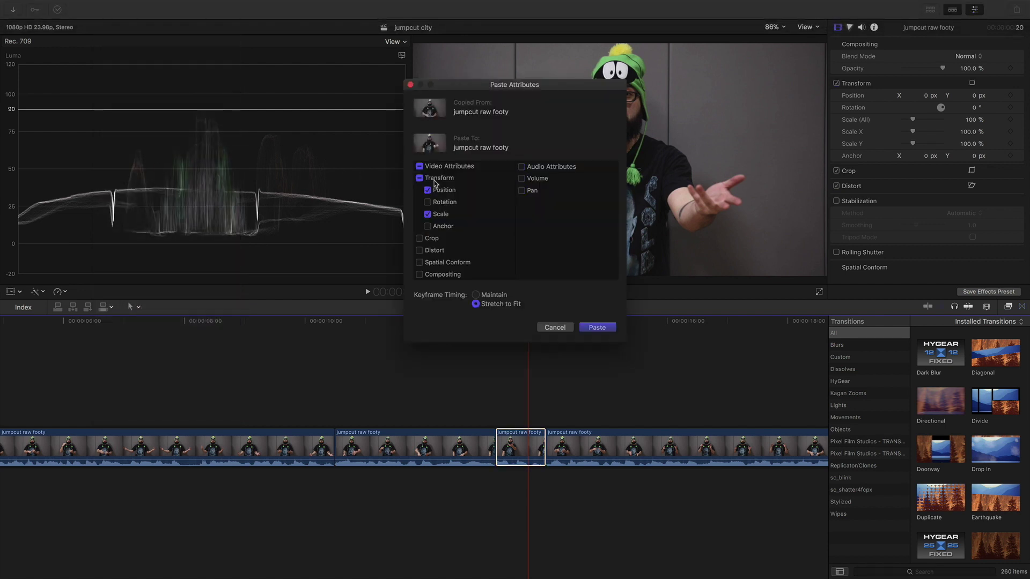
left_click(597, 327)
- Play back the cuts around the enlarged fourth clip
left_click(481, 375)
key("space")
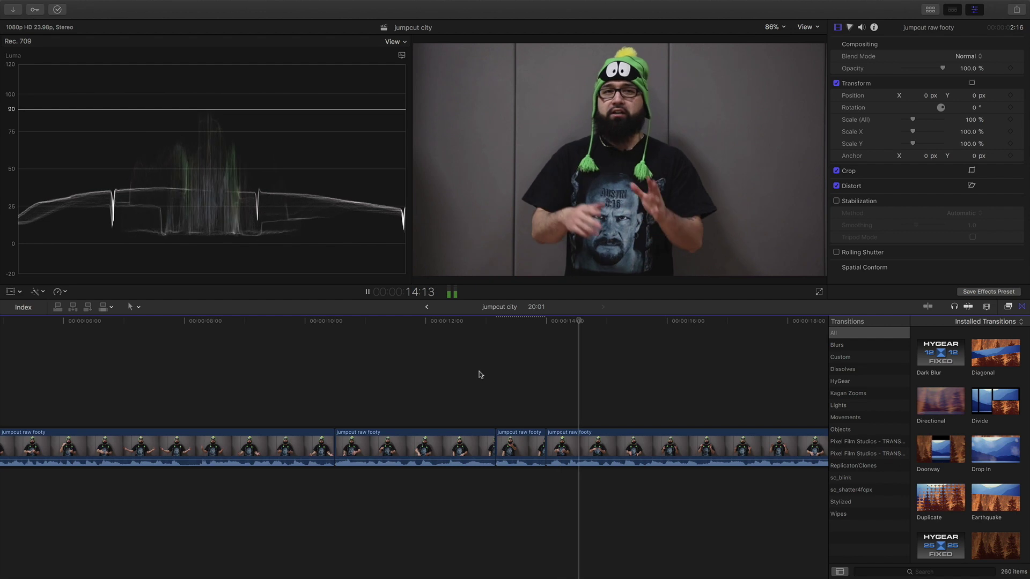
key("space")
left_click(454, 372)
key("space")
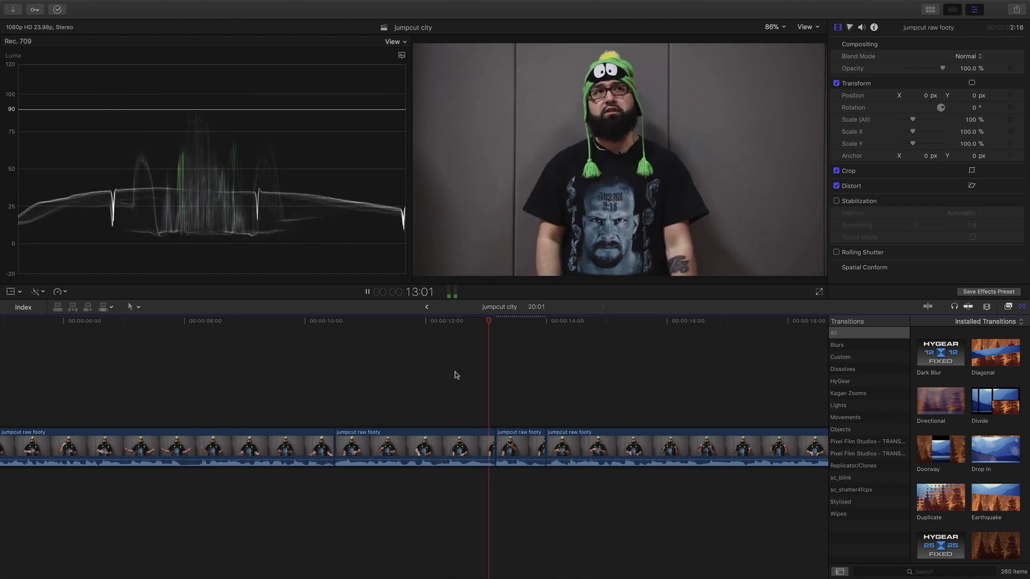
- Trim two frames from the fourth clip's end and two frames from the last clip's start
key("super+equal")
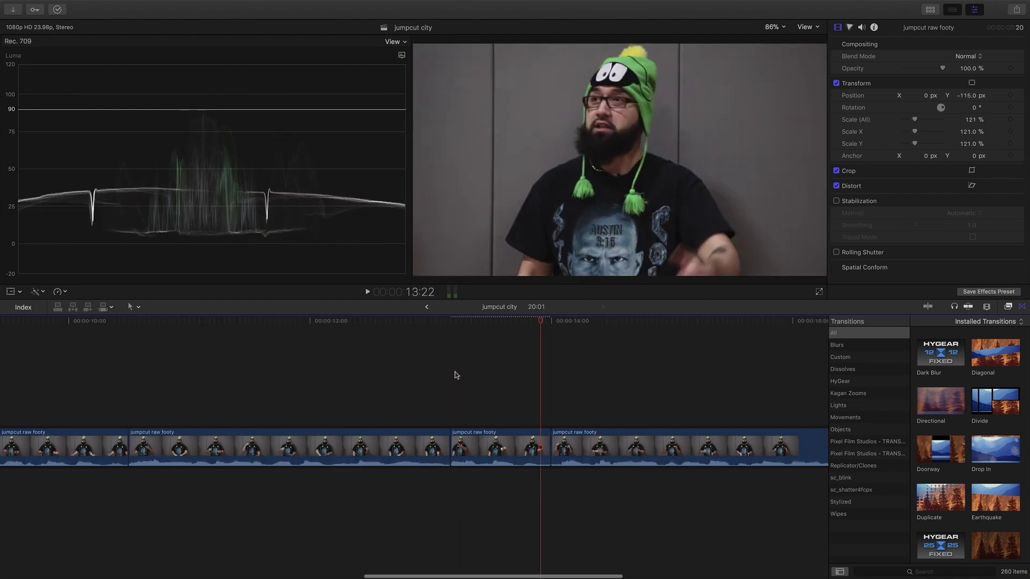
left_click_drag(575, 442, 539, 441)
key("space")
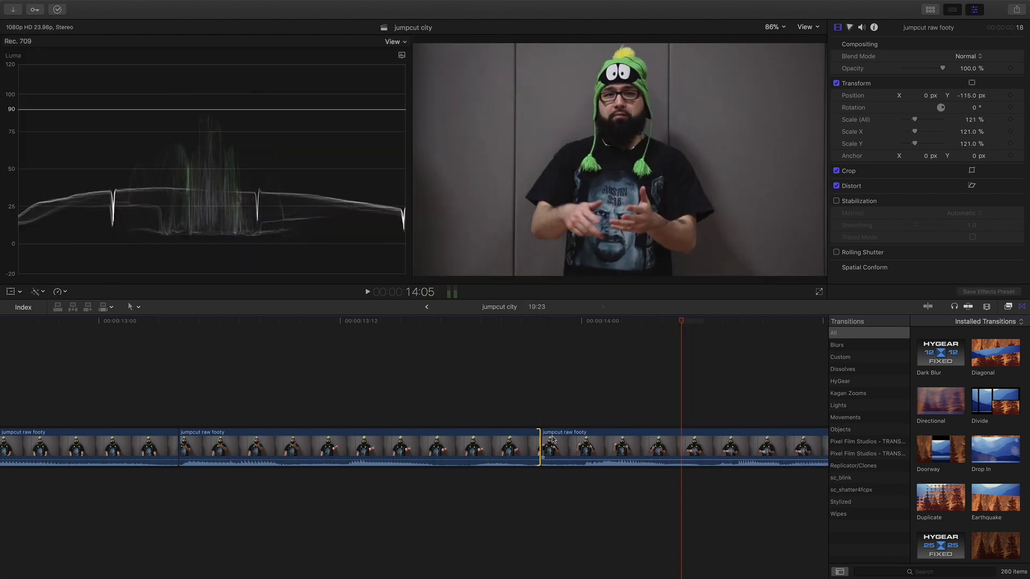
left_click_drag(547, 438, 582, 438)
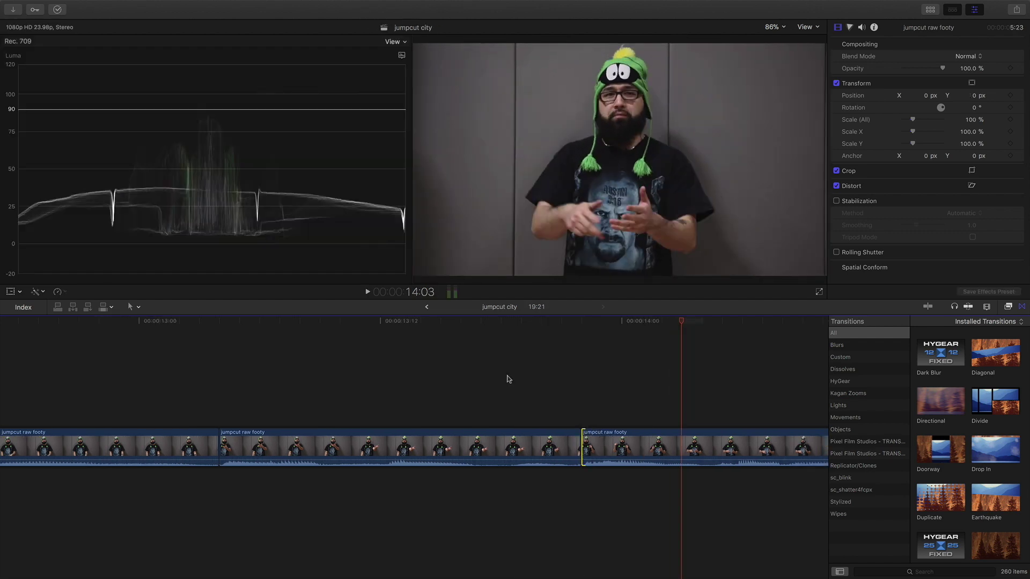
- Play back the retrimmed cut after the fourth clip and continue through the last clip
key("super+minus")
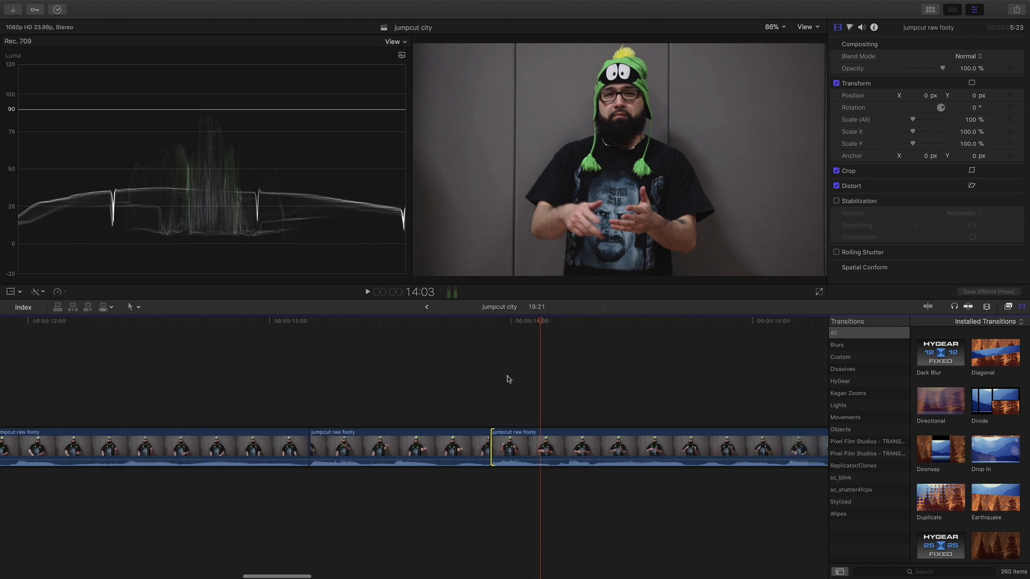
left_click(434, 363)
left_click(434, 363)
key("space")
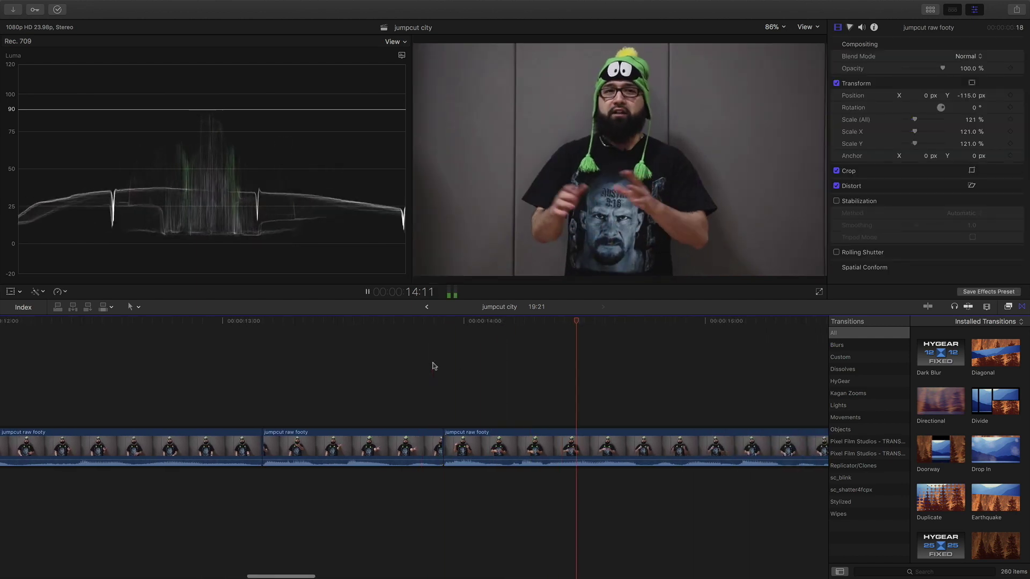
key("super+minus")
key("super+minus")
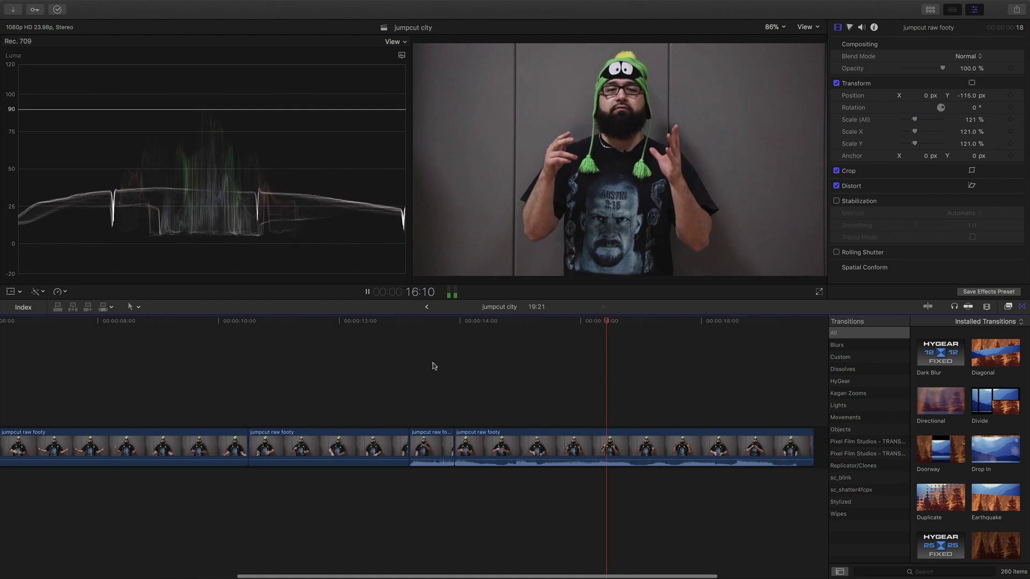
scroll(488, 383, "right", 1)
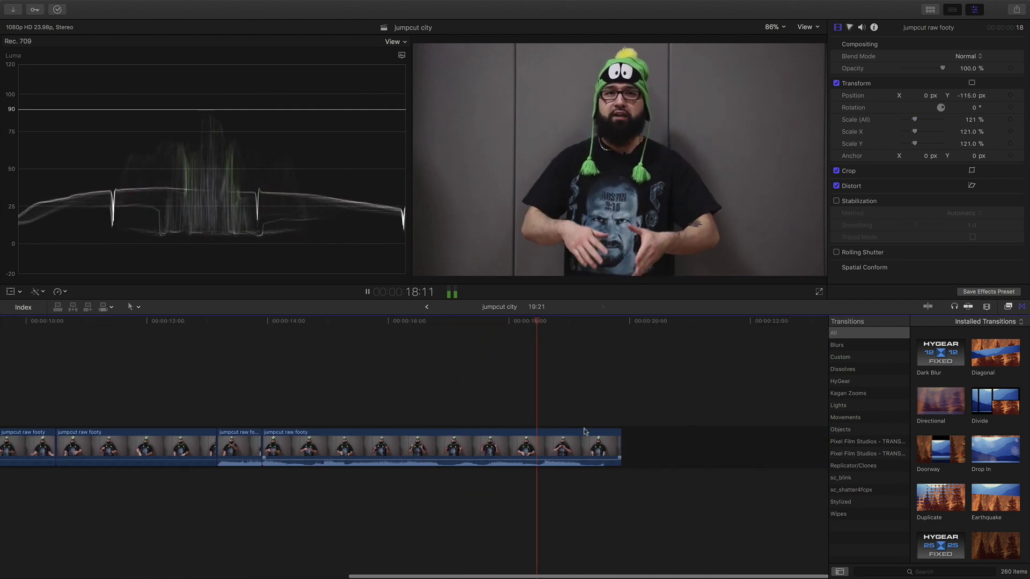